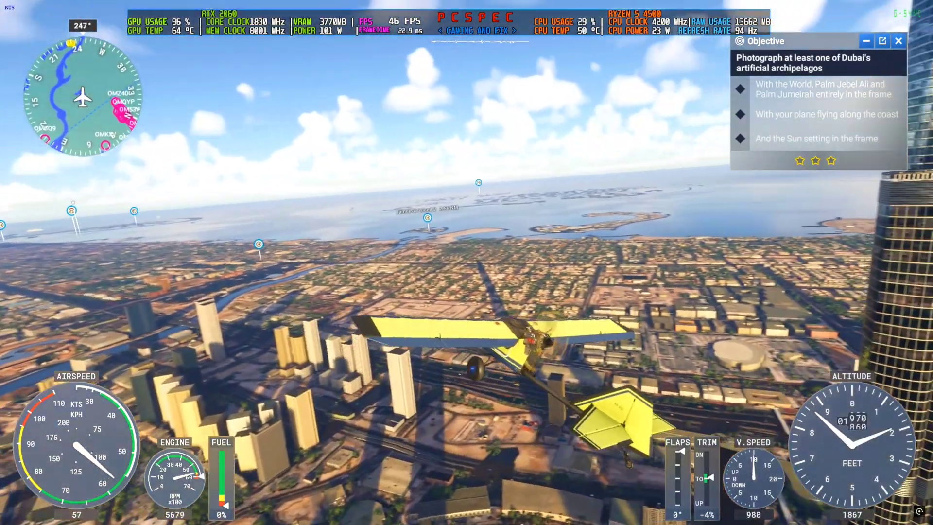
Step: Review the general graphics settings, including the advanced rendering quality options, and return to the flight
key(Escape)
key(Down)
key(Down)
key(Down)
key(Down)
key(Return)
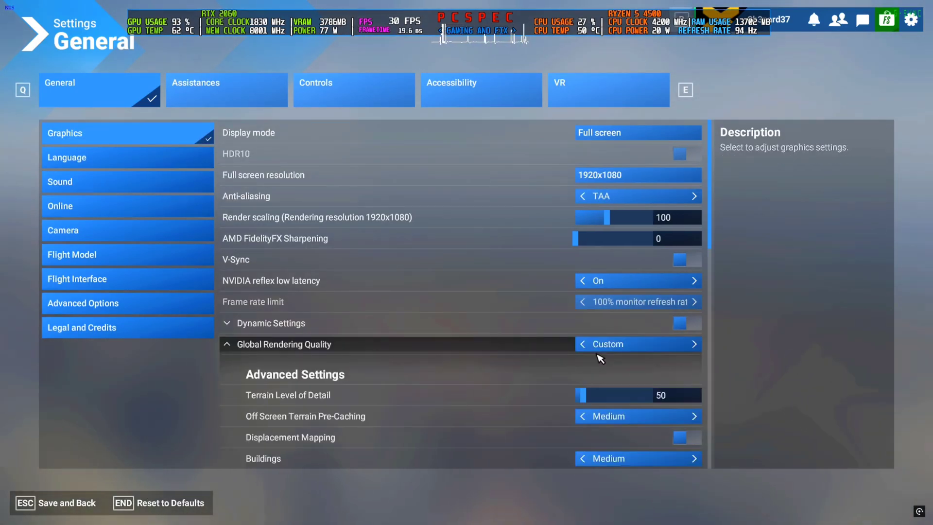
scroll(624, 396, down, 3)
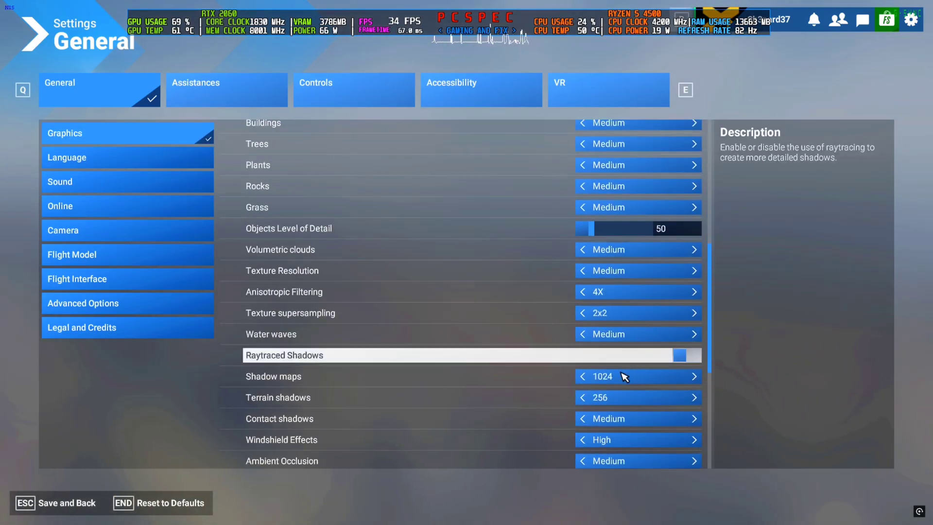
scroll(623, 377, down, 4)
key(Escape)
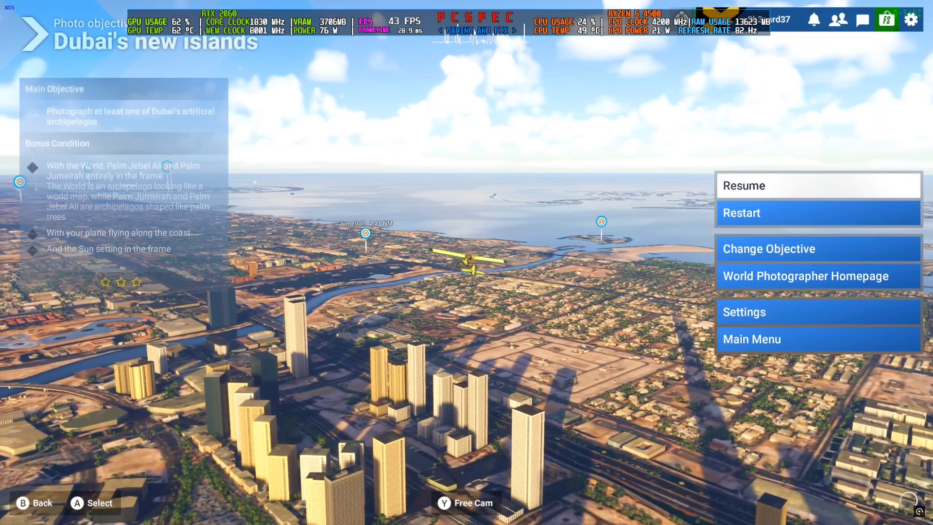
key(Escape)
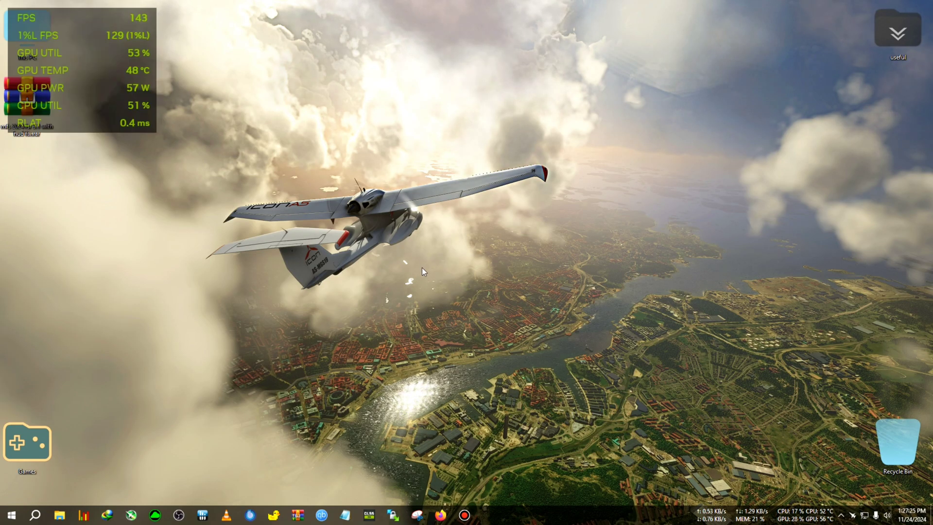
Step: Move the mfs 2024 fsr 3.1 with hud fix archive across the desktop and hide the NVIDIA statistics overlay
click(42, 111)
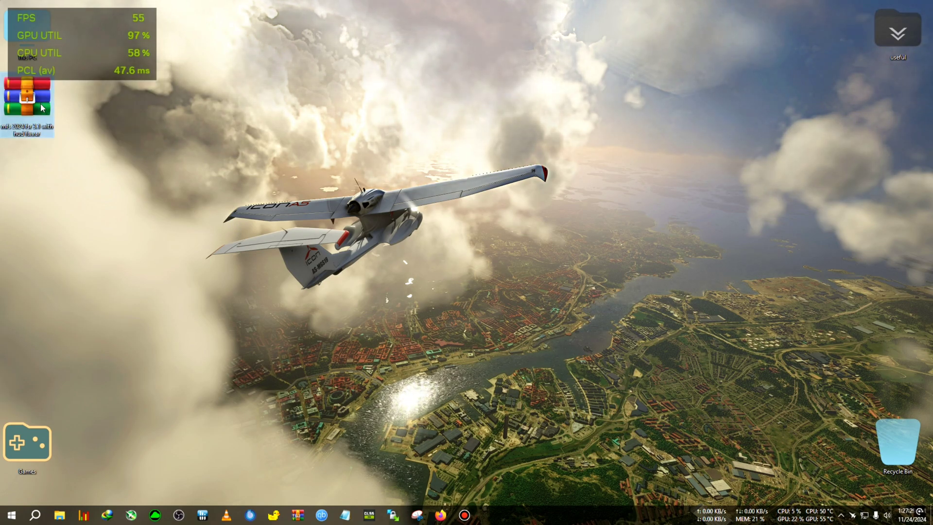
drag(42, 111, 313, 46)
key(alt+r)
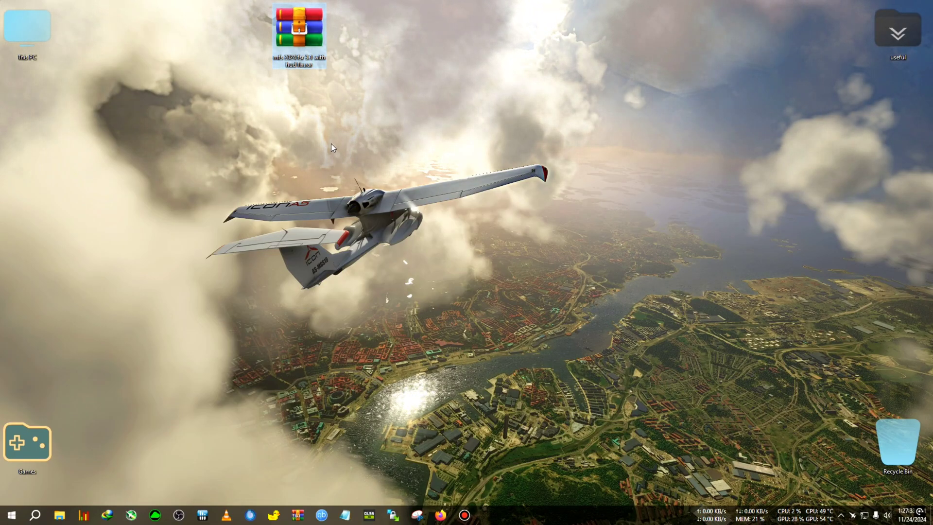
key(alt+z)
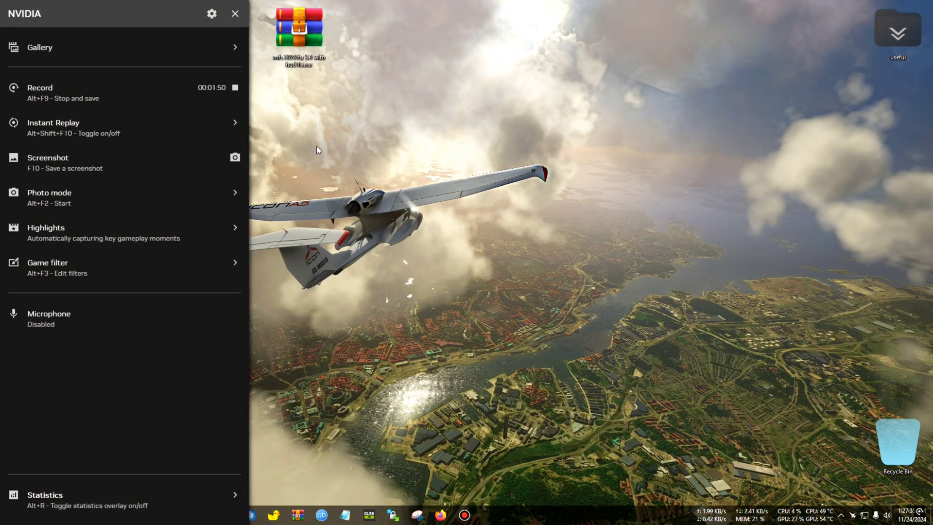
key(alt+z)
Step: Reposition the mfs 2024 fsr 3.1 with hud fix archive on the desktop and extract it to its own folder
drag(306, 34, 210, 56)
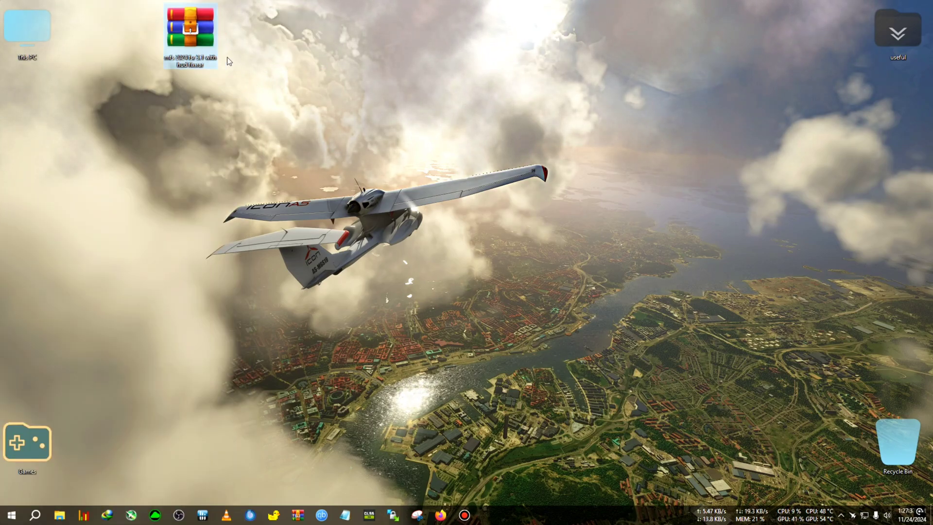
right_click(192, 58)
click(251, 126)
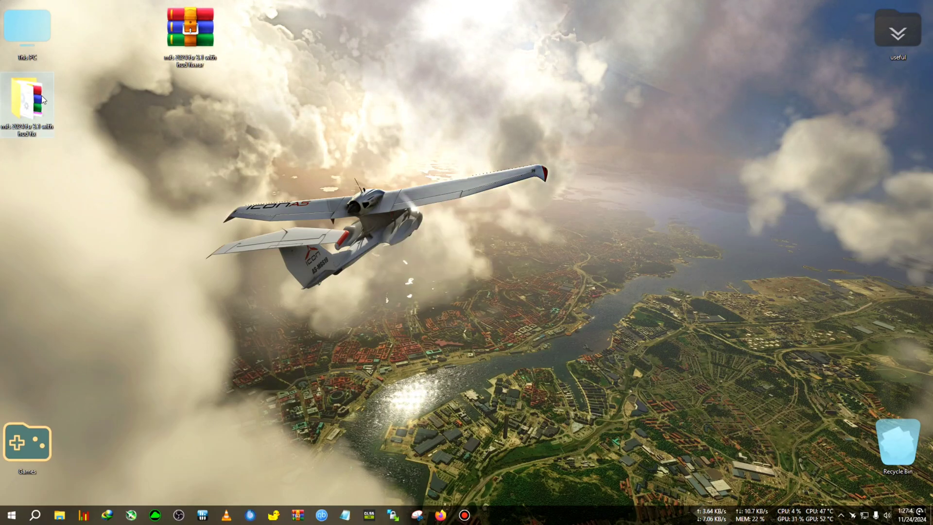
Step: Place the extracted folder apart from the archive on the desktop, open it, and resize and reposition its window
drag(41, 100, 642, 71)
double_click(624, 47)
drag(396, 91, 658, 81)
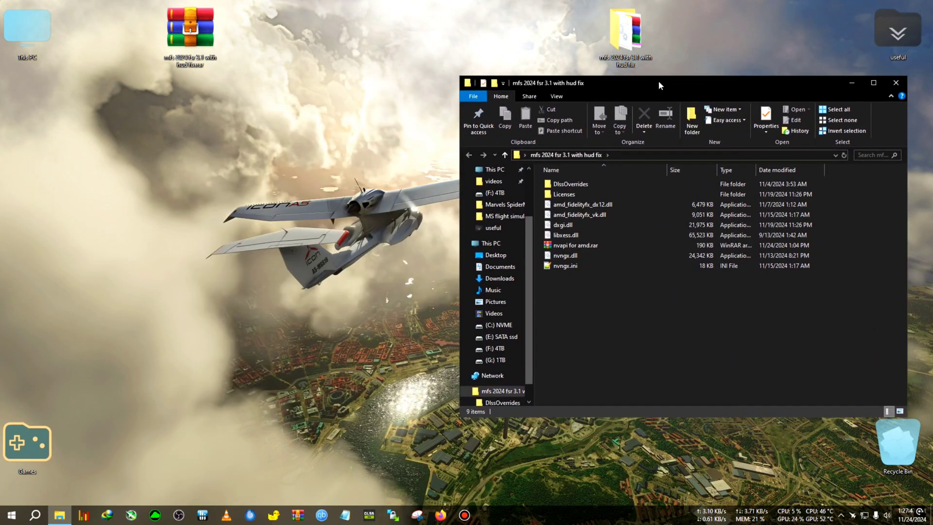
drag(456, 75, 550, 63)
drag(684, 74, 702, 91)
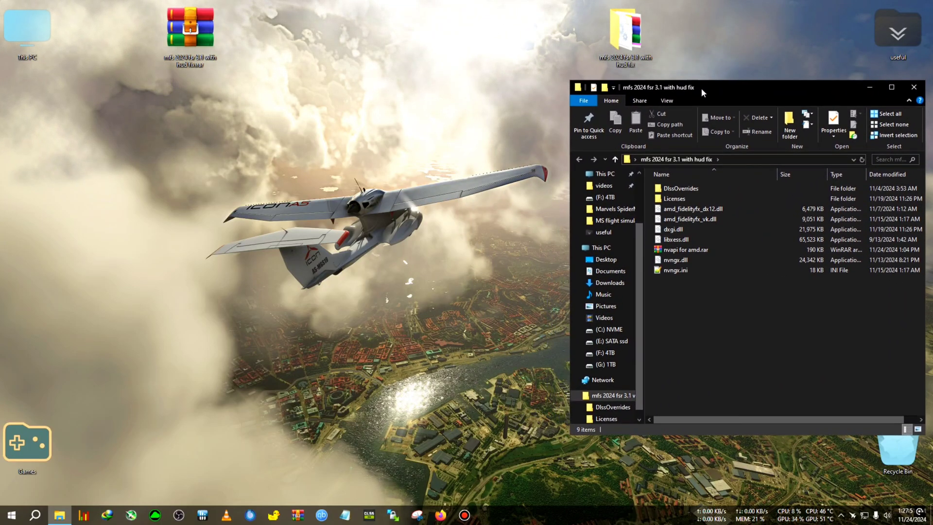
Step: Open the game folder C:\GAMES\FlightSimulator2024 and enlarge its window beside the extracted mod folder
double_click(43, 46)
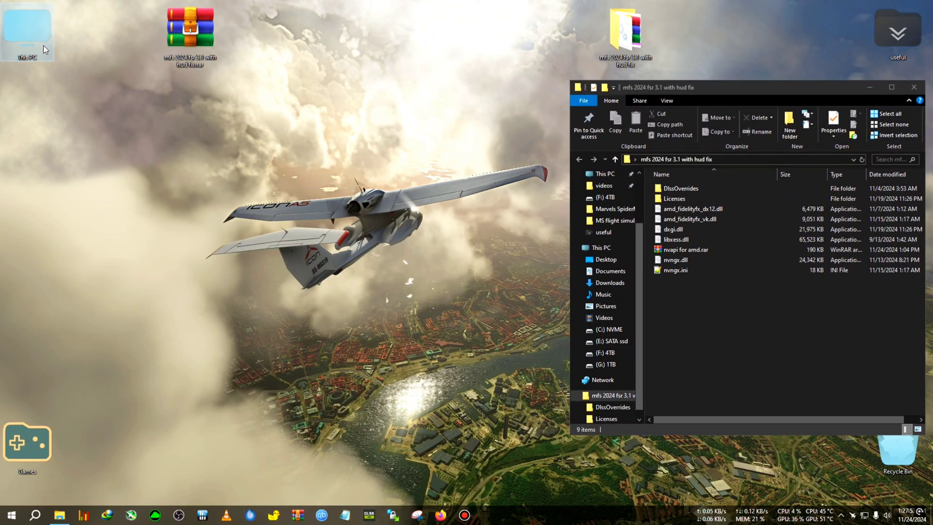
double_click(147, 140)
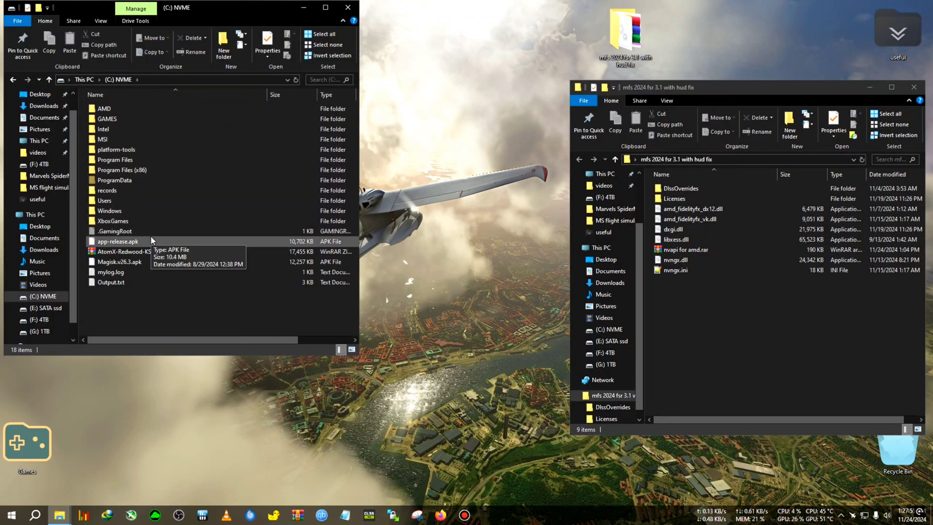
double_click(112, 118)
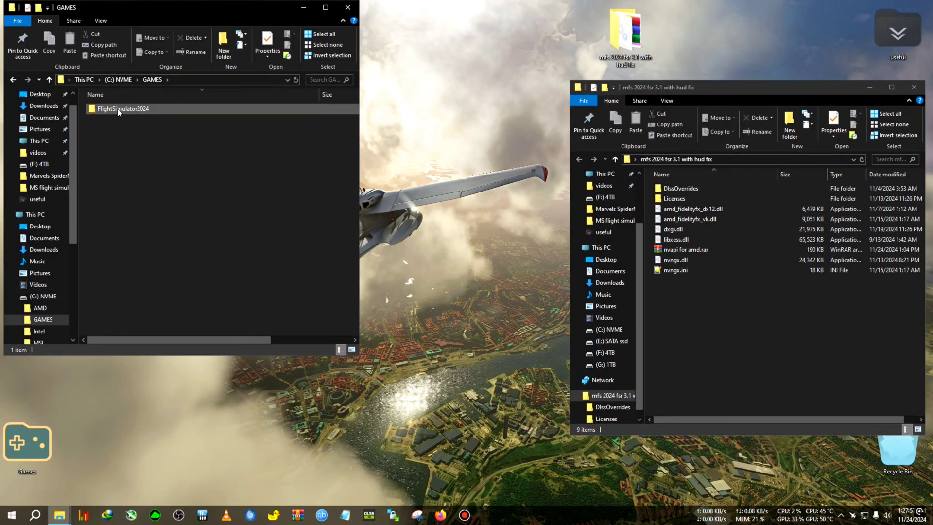
double_click(127, 109)
drag(208, 14, 295, 103)
drag(447, 446, 511, 496)
drag(295, 97, 255, 63)
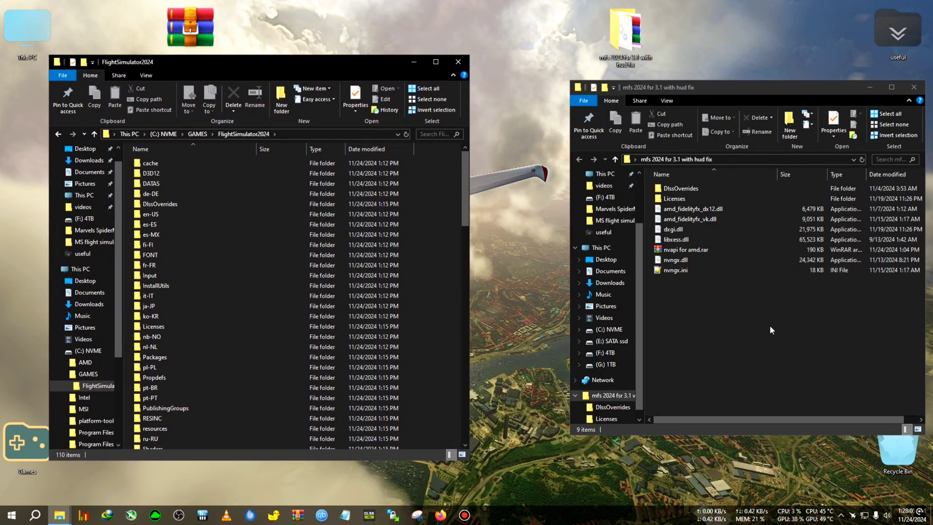
Step: Move all mod files and folders except nvapi for amd.rar into the FlightSimulator2024 folder, replacing existing files
drag(805, 335, 690, 187)
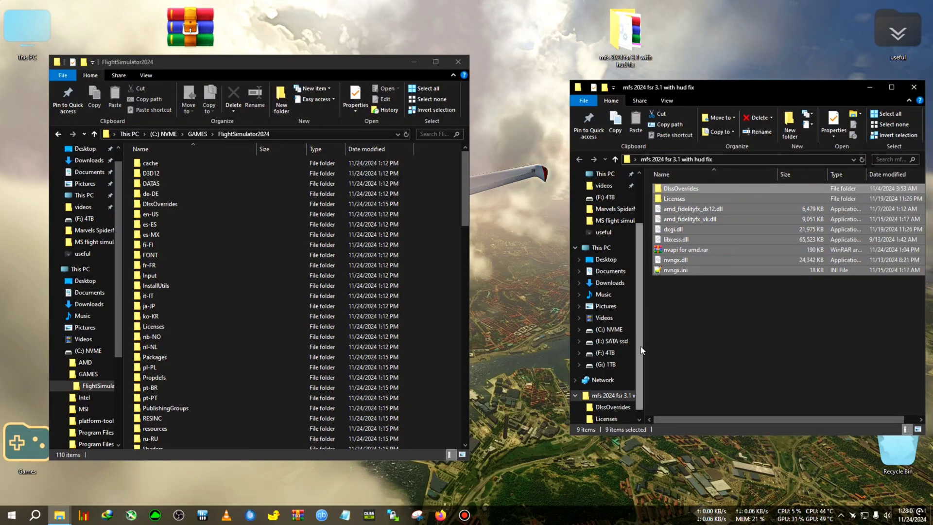
ctrl+click(687, 251)
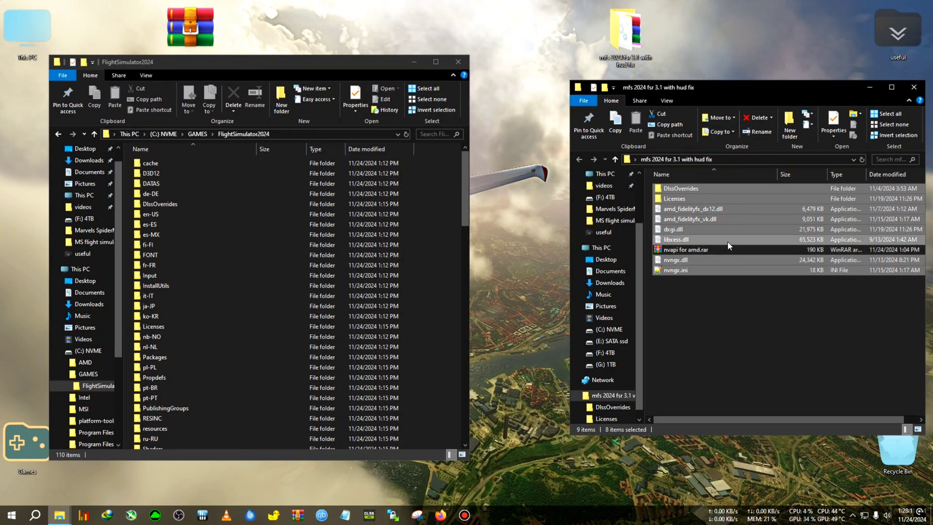
drag(689, 202, 437, 238)
click(216, 181)
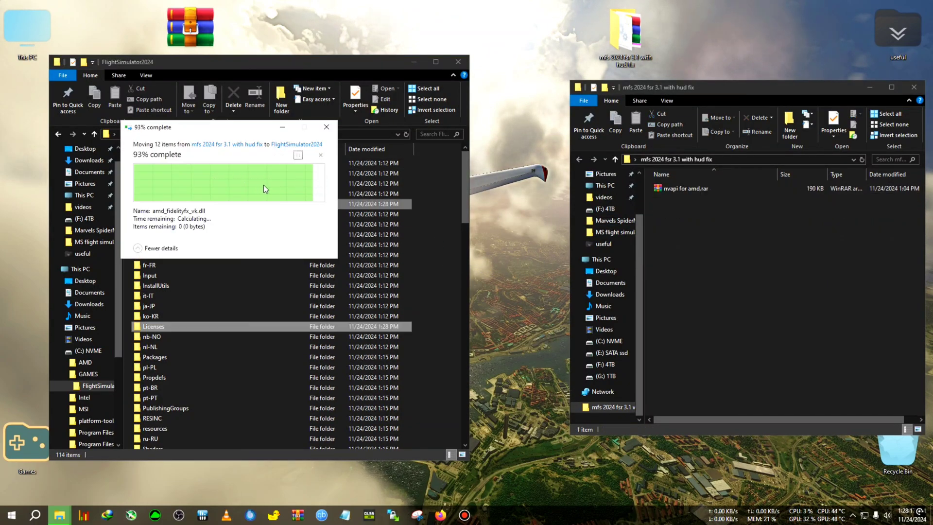
drag(470, 176, 468, 176)
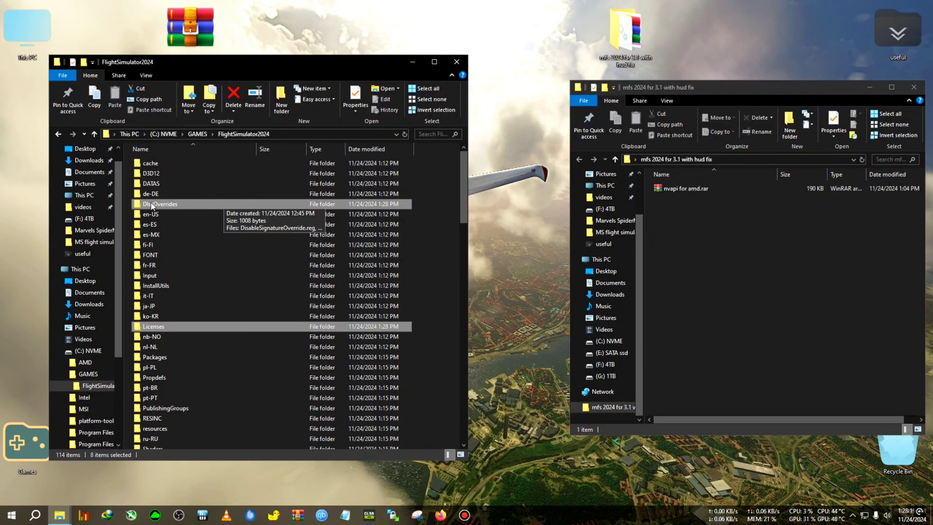
Step: Add EnableSignatureOverride.reg from the DlssOverrides folder to the registry and return to the FlightSimulator2024 folder
double_click(181, 205)
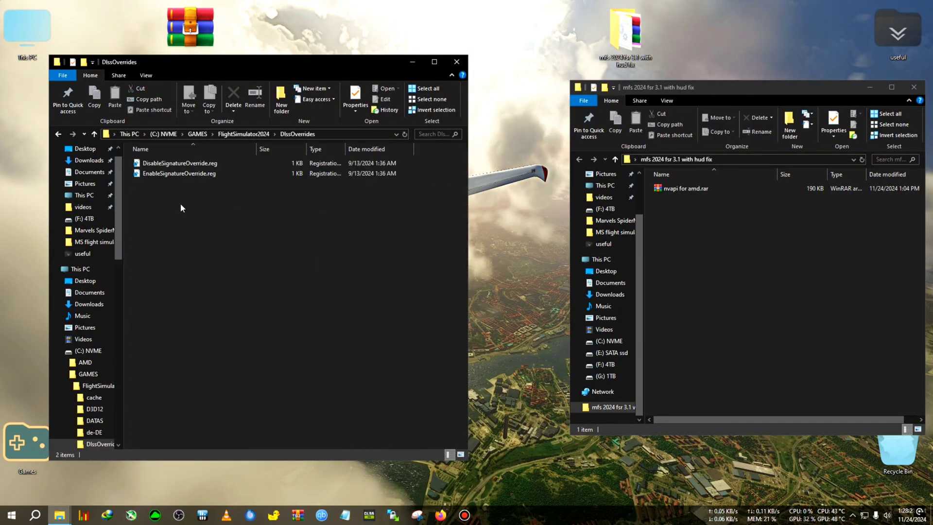
double_click(169, 178)
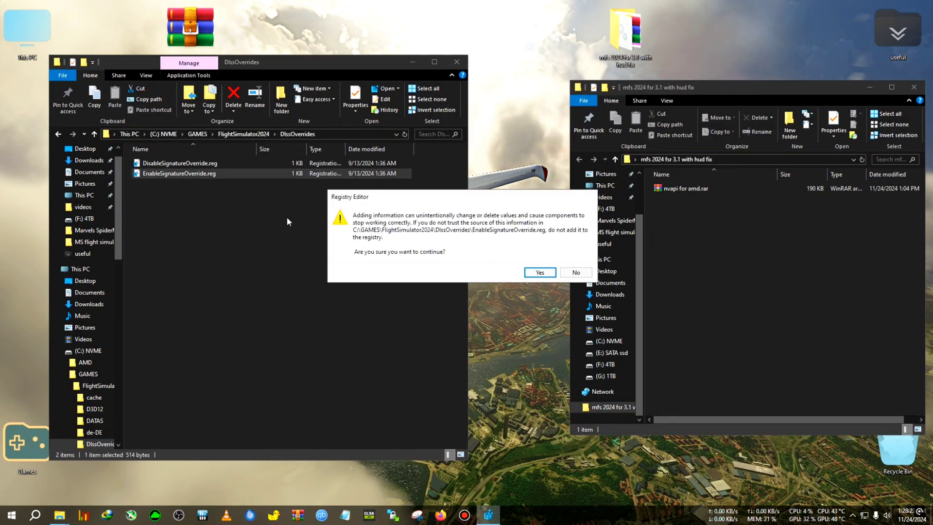
click(541, 273)
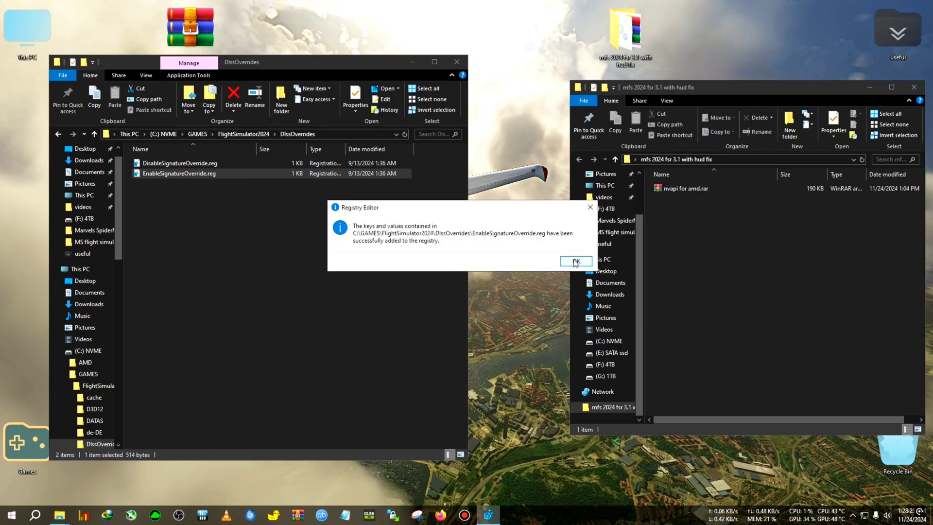
click(577, 263)
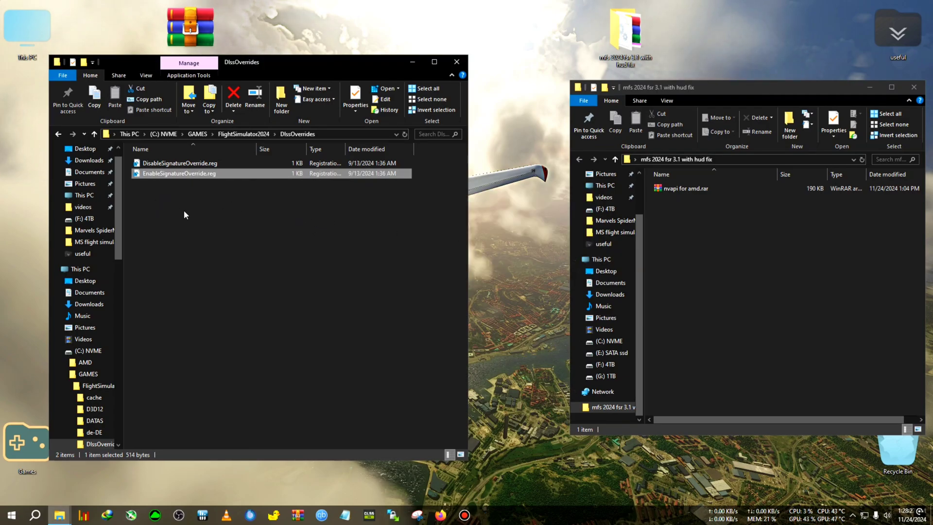
click(58, 133)
drag(464, 202, 465, 224)
scroll(465, 224, down, 7)
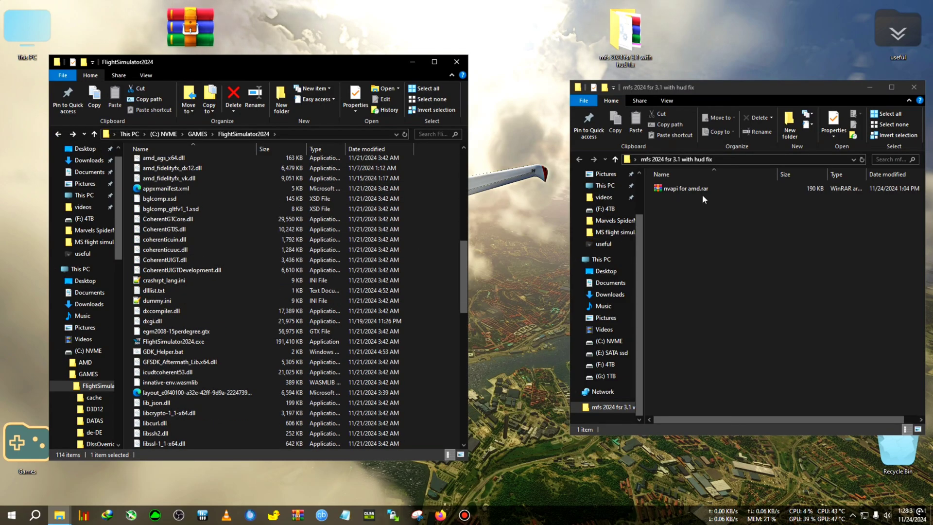
Step: Extract nvapi for amd.rar to its own folder and open the nested nvapi for amd folder
right_click(666, 188)
click(718, 261)
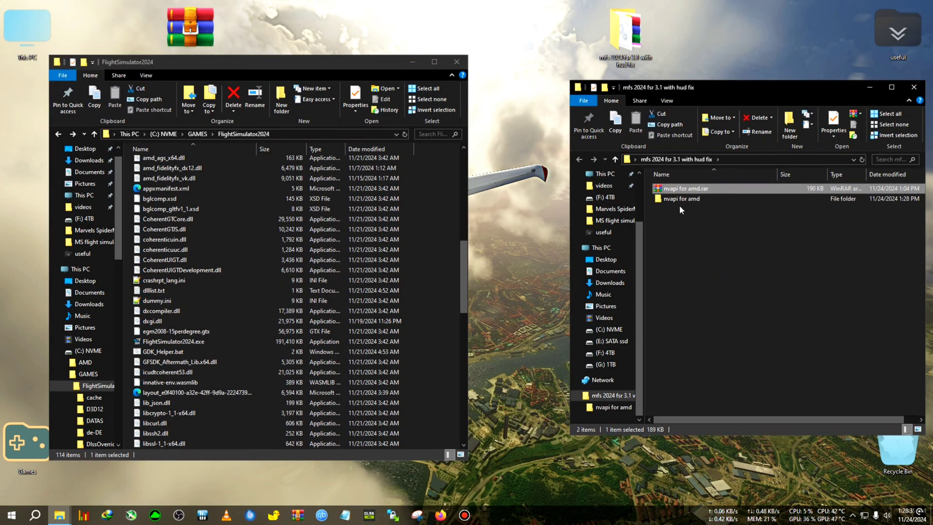
double_click(679, 193)
double_click(672, 190)
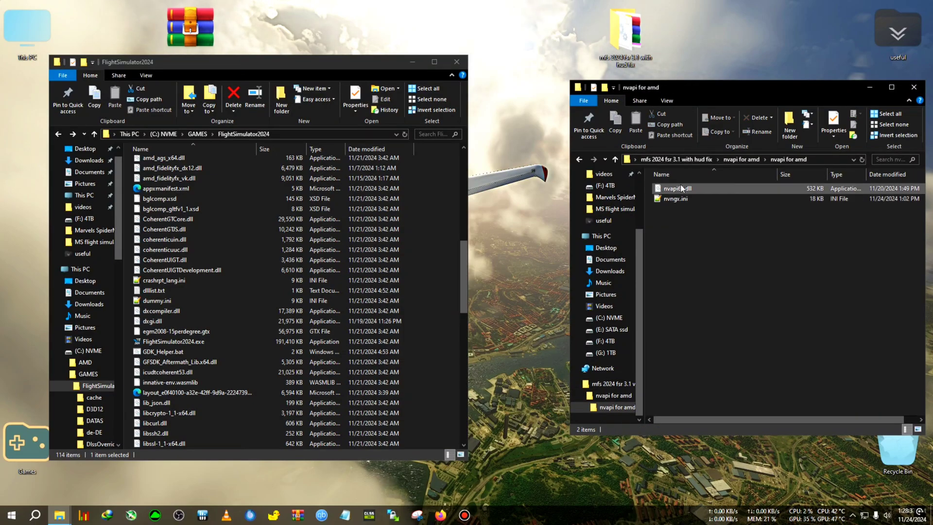
Step: Copy nvapi64.dll and nvngx.ini from the nvapi for amd folder
drag(759, 269, 685, 184)
right_click(683, 197)
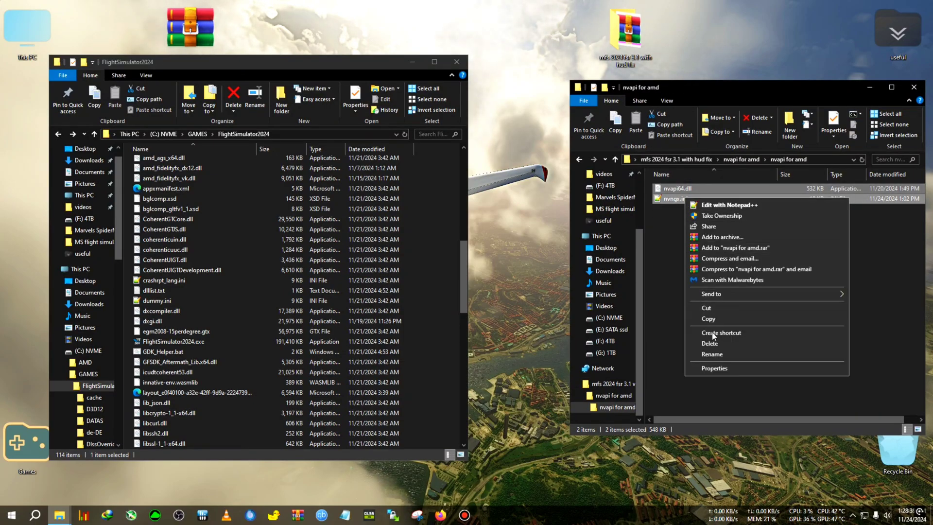
click(712, 319)
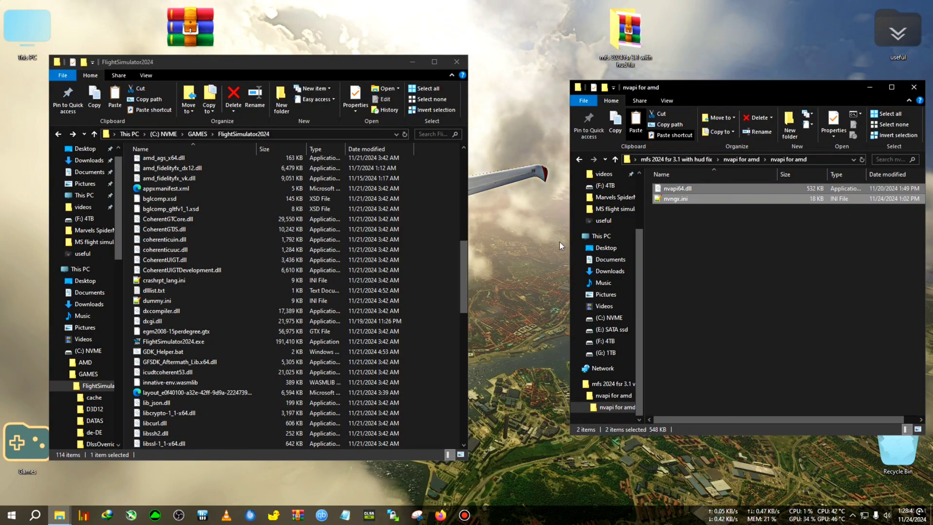
Step: Close the background utility running in the system tray
click(852, 515)
right_click(833, 497)
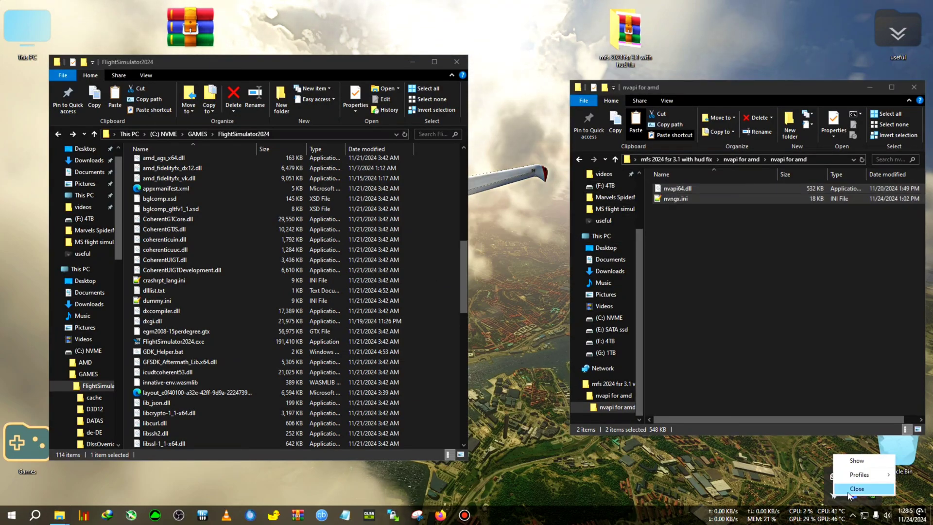
click(848, 492)
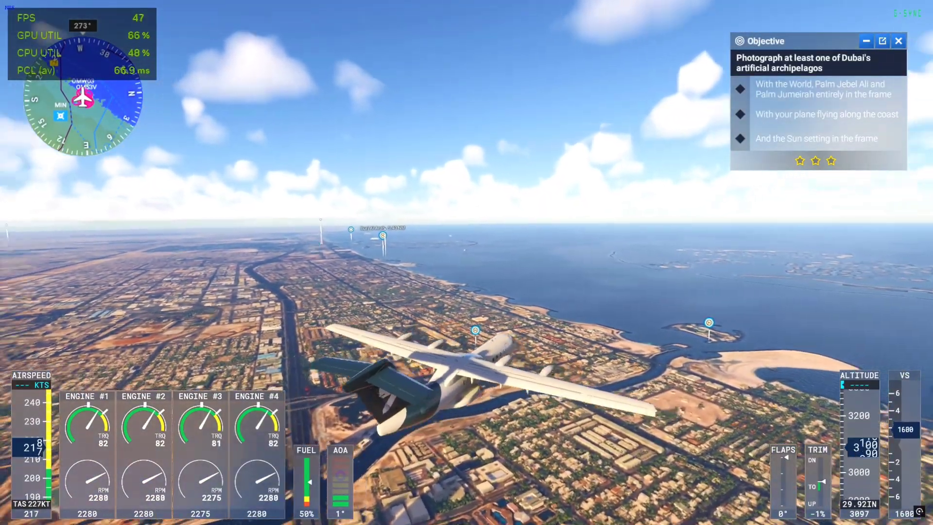
Step: Switch to the running Microsoft Flight Simulator flight, pause it and open the general settings at the Graphics category
key(Insert)
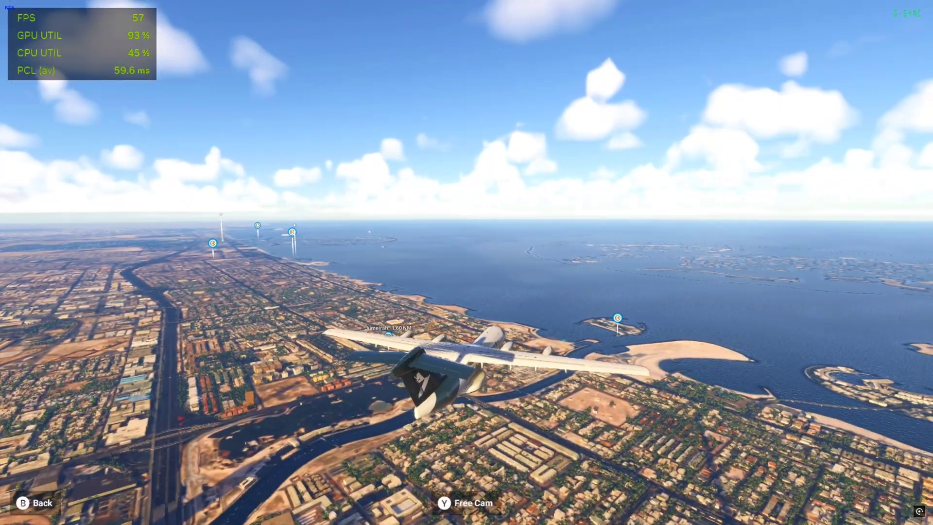
key(Down)
key(Down)
key(Down)
key(Down)
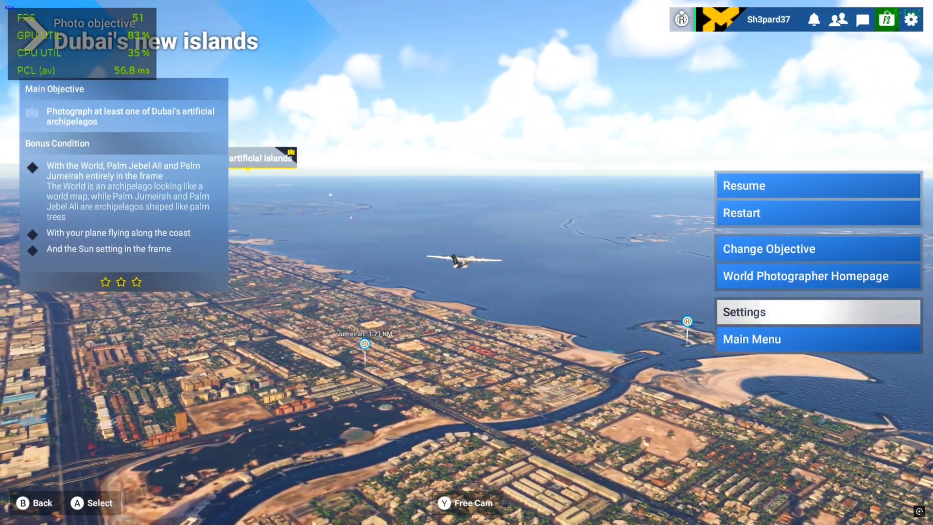
key(Return)
key(Down)
key(Down)
key(Up)
key(Up)
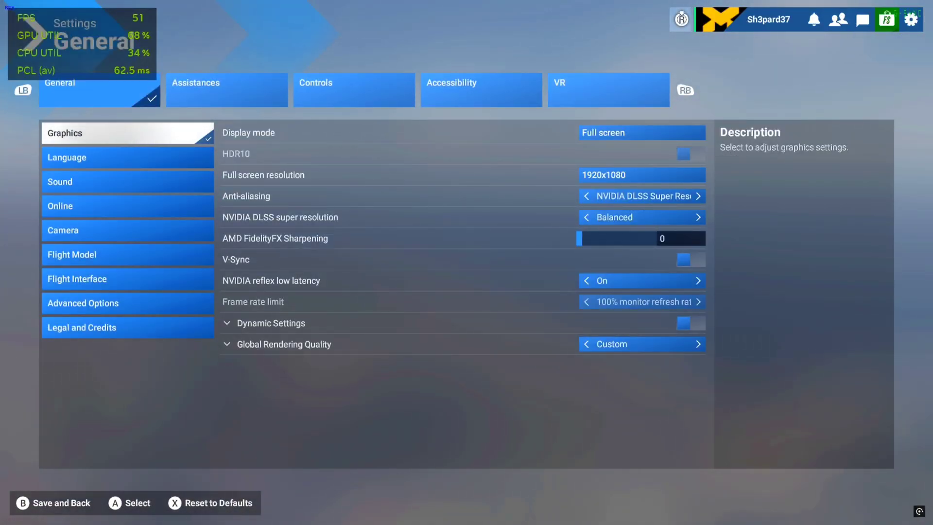
Step: Enter the graphics options and go to the Anti-aliasing setting to examine its selected method
key(Return)
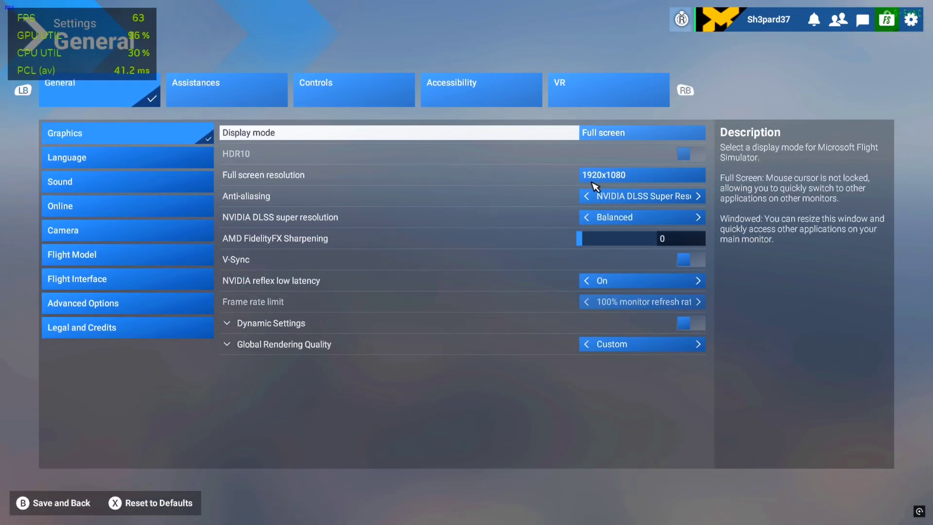
key(Down)
key(Down)
key(Down)
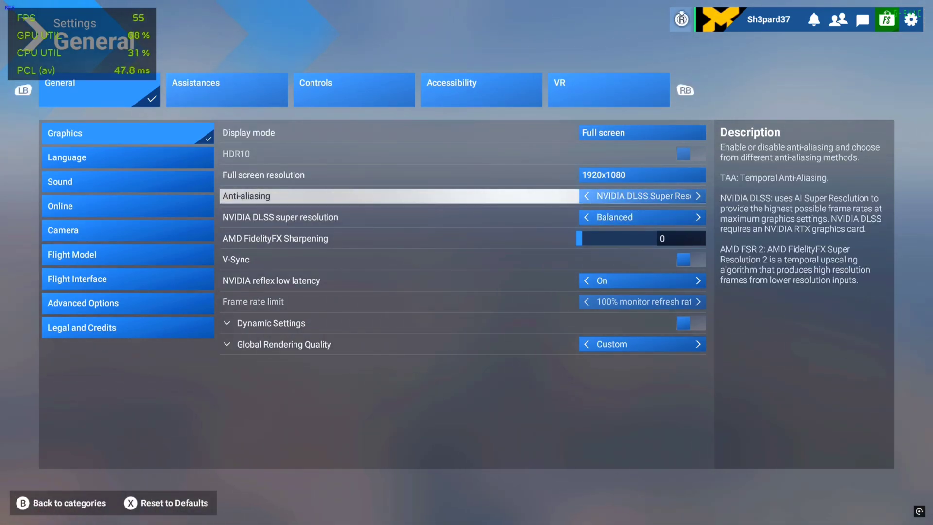
Step: Examine the NVIDIA DLSS super resolution setting, leave the settings and resume the flight
key(Down)
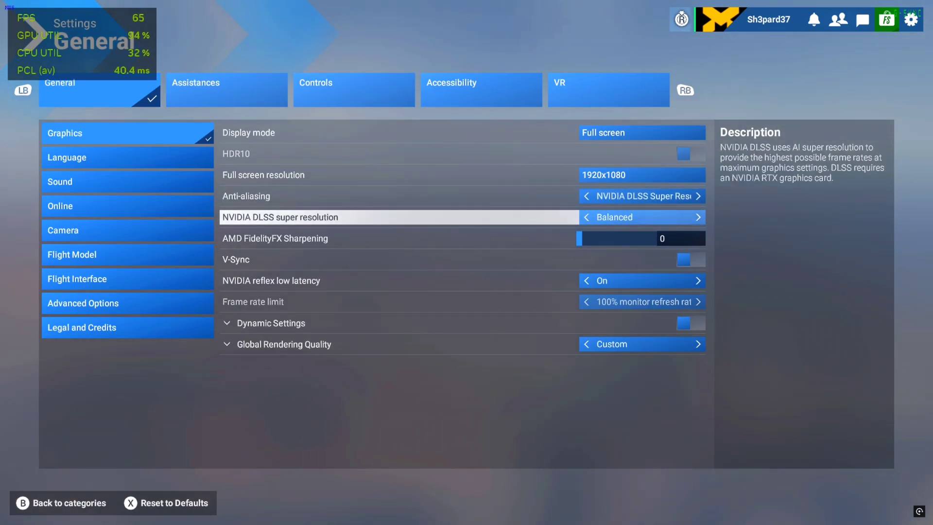
key(Escape)
key(Escape)
key(Escape)
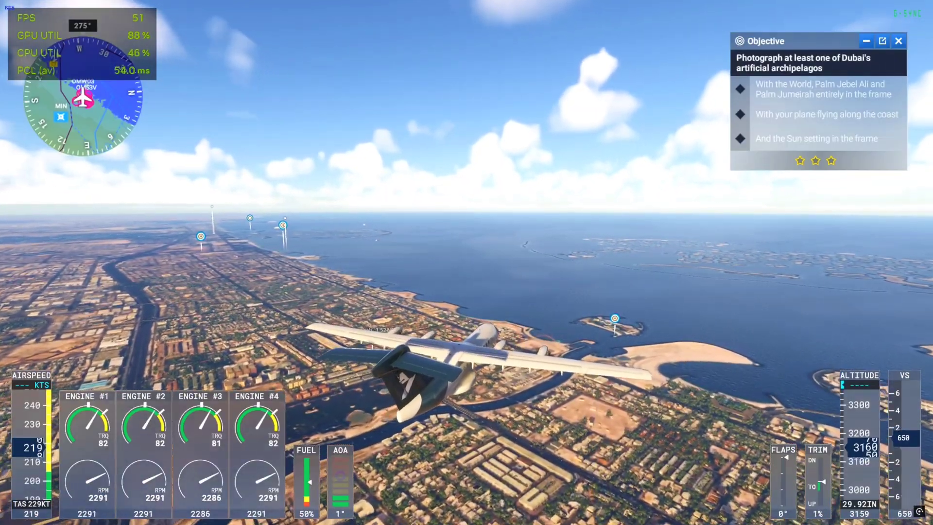
Step: Bring up the OptiScaler overlay, move it off the aircraft, enable Frame Generation and FG HUD Fix, and close it
key(Insert)
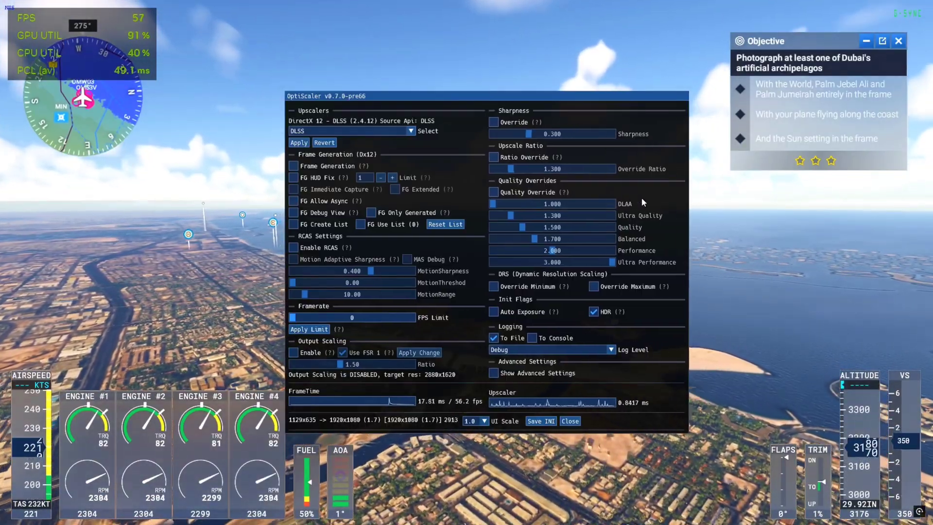
drag(406, 94, 646, 51)
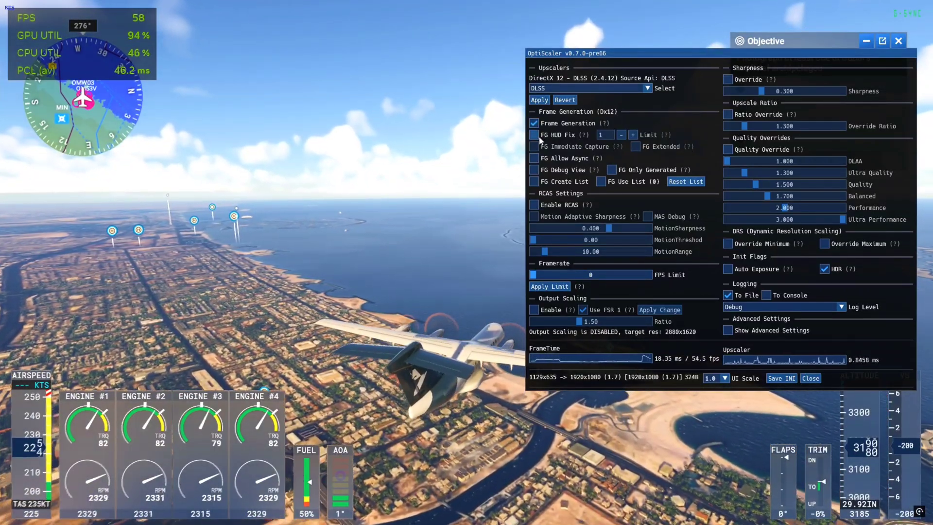
click(536, 135)
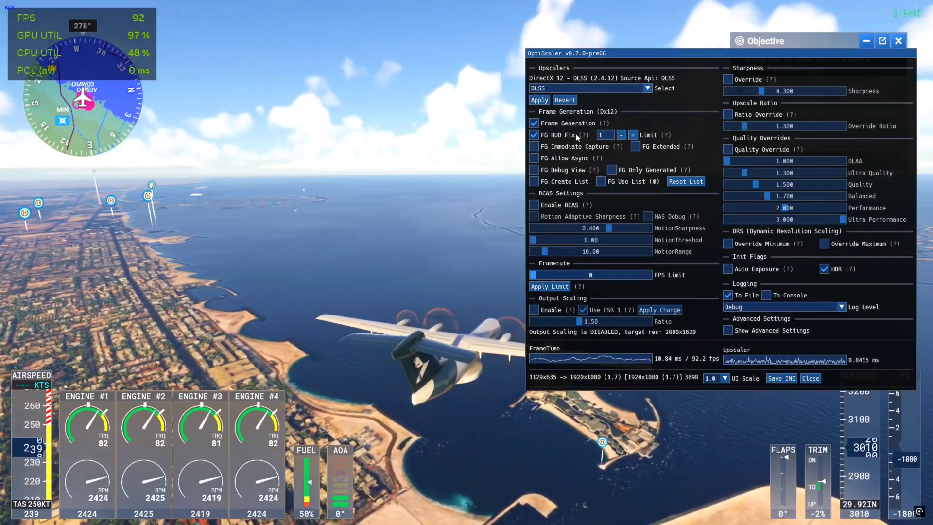
click(810, 378)
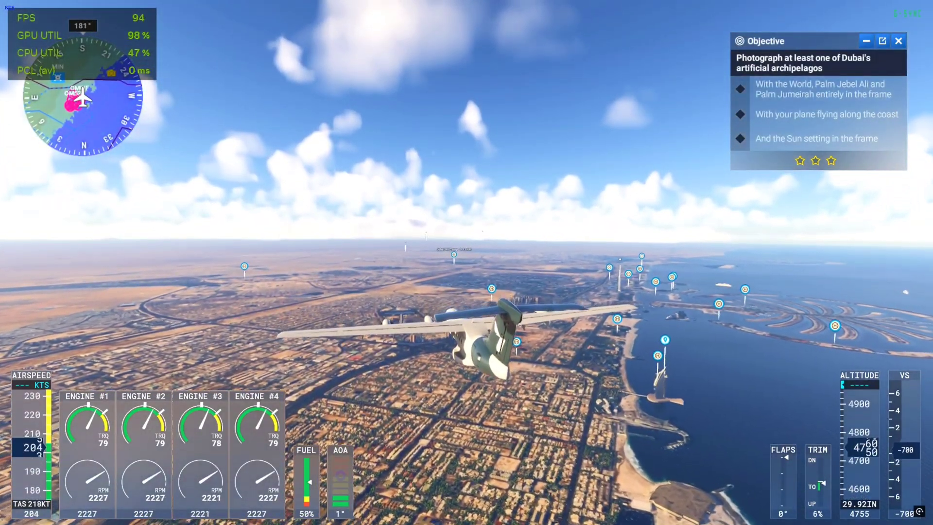
Step: Reopen the OptiScaler overlay, enable FG Debug View and close the overlay to inspect the frame generation output
key(Insert)
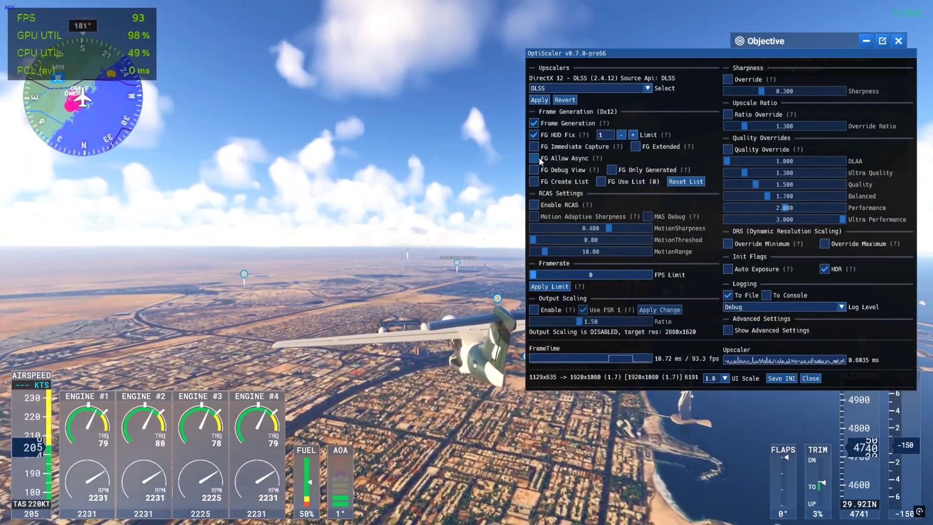
click(534, 170)
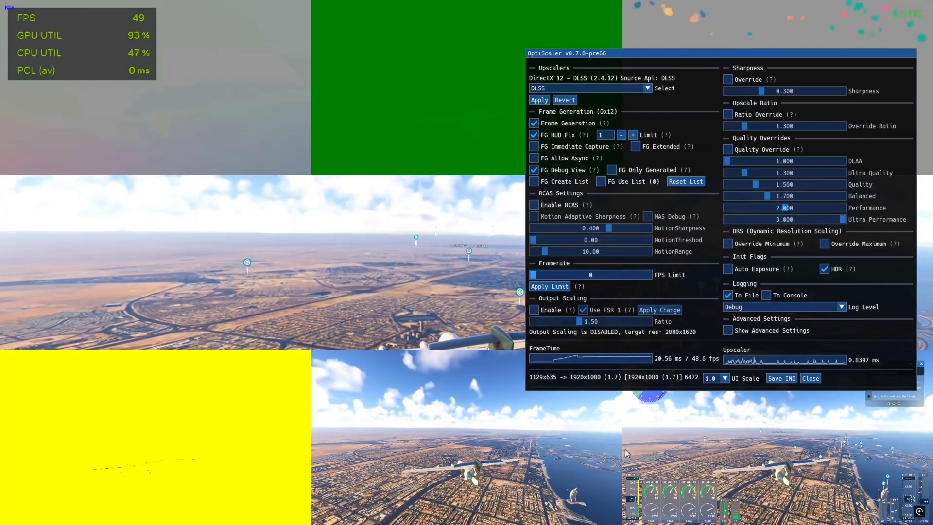
click(810, 378)
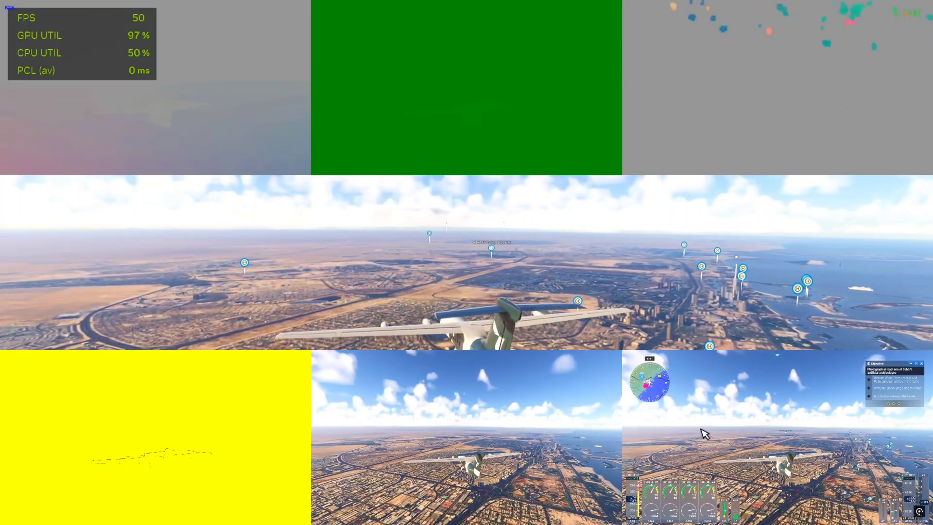
Step: Disable FG Debug View in the OptiScaler overlay and return to the normal flight view
key(Insert)
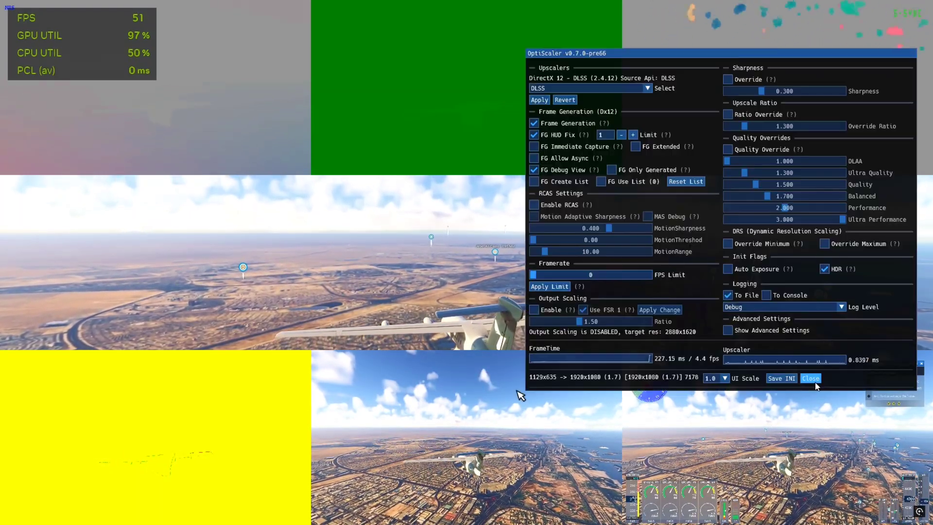
click(535, 170)
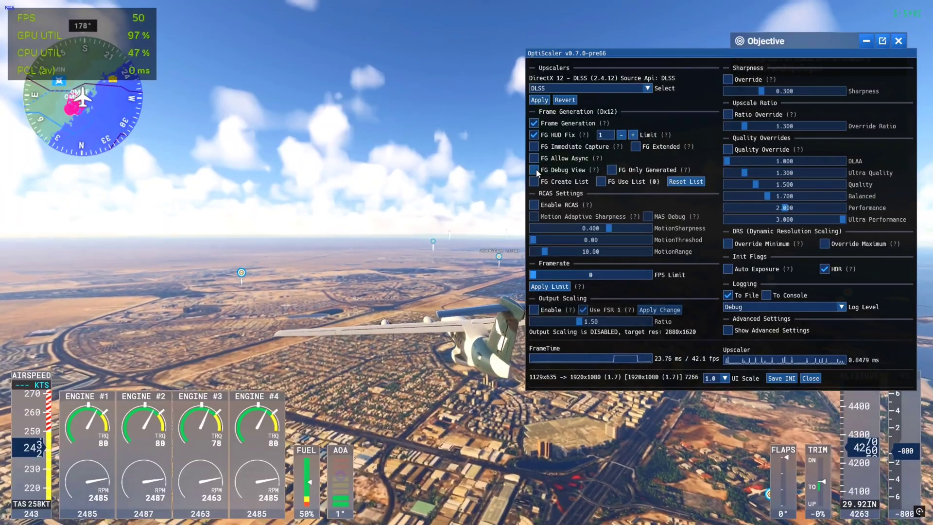
click(810, 378)
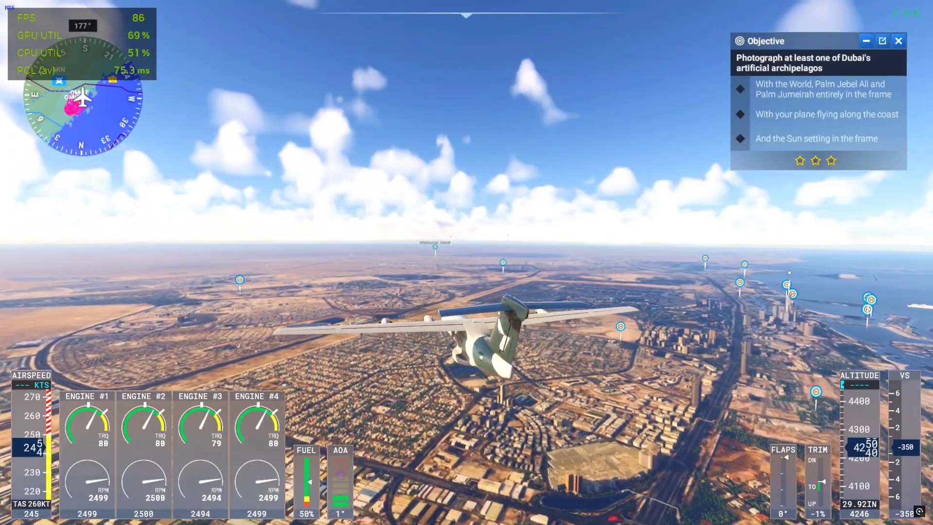